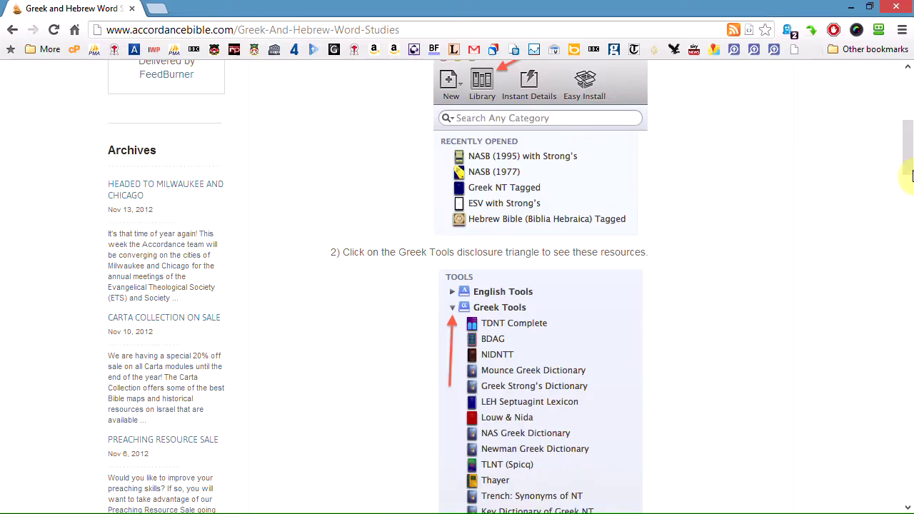
{"action": "scroll", "coordinate": [911, 176], "scroll_direction": "up", "scroll_amount": 3}
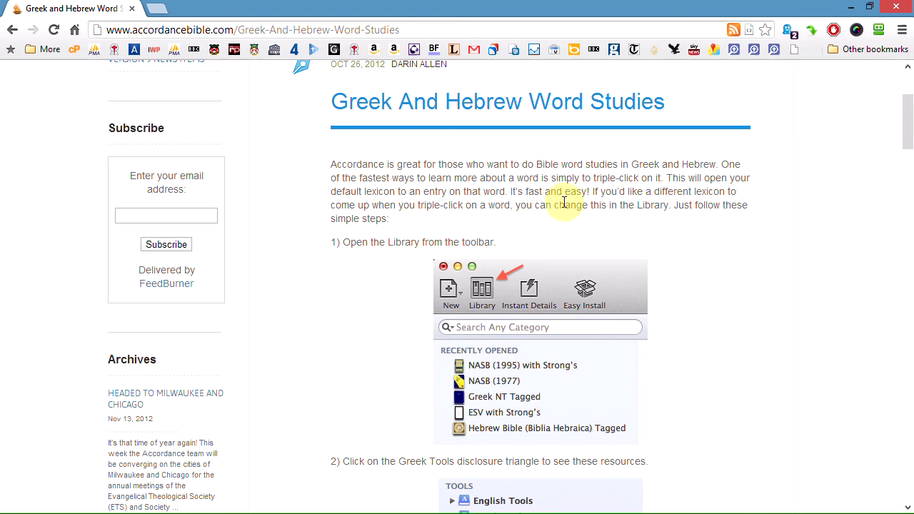
{"action": "left_click_drag", "start_coordinate": [908, 129], "coordinate": [909, 164]}
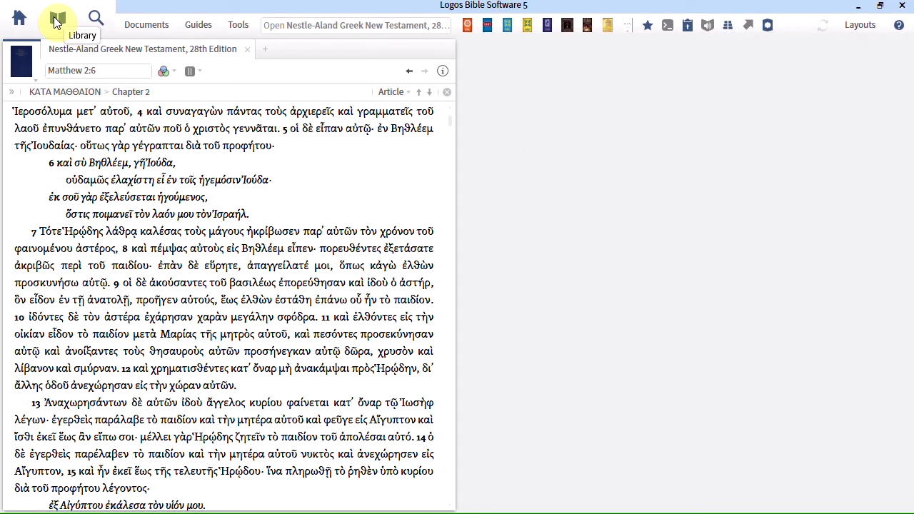
Review the preferred lexicon order in the Library's prioritized resources and close the Library
{"action": "left_click", "coordinate": [56, 22]}
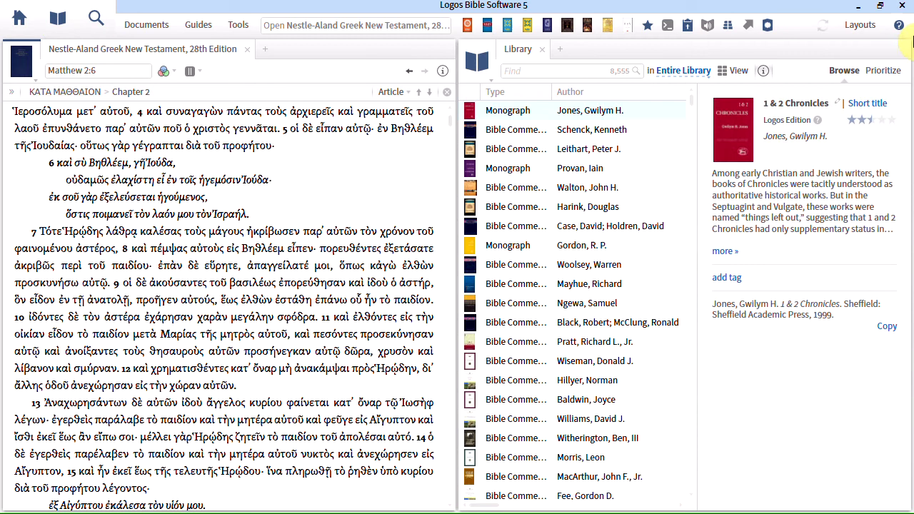
{"action": "left_click", "coordinate": [895, 72]}
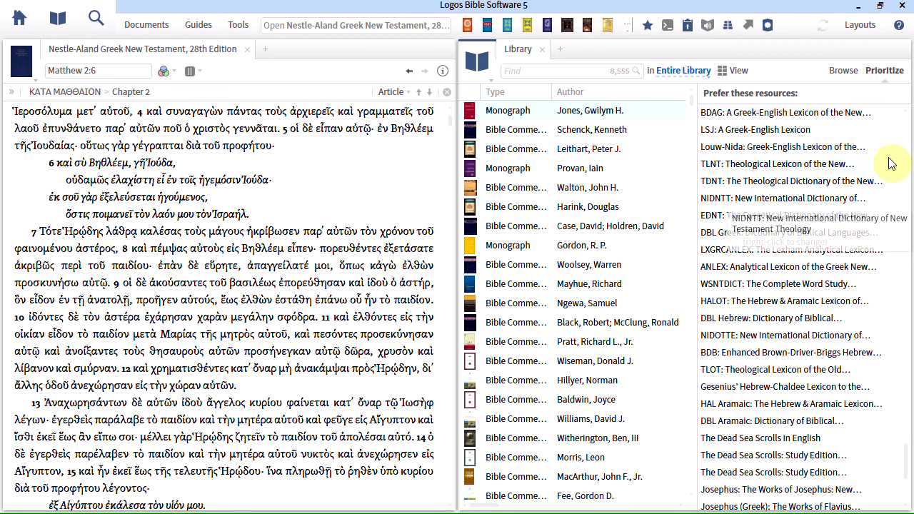
{"action": "left_click", "coordinate": [542, 49]}
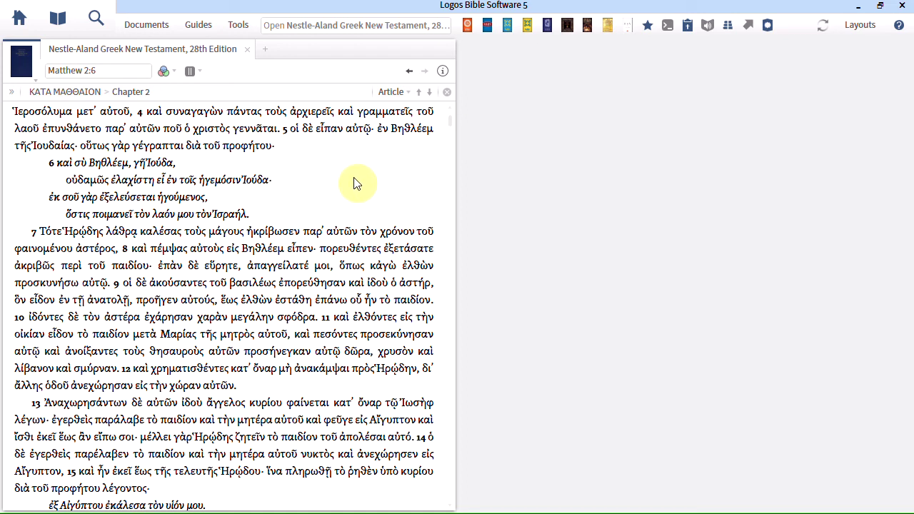
Look up γραμματεῖς from Matthew 2:4 in BDAG and open the same entry in A Greek-English Lexicon (LSJ) and Louw-Nida in additional tabs
{"action": "left_click", "coordinate": [395, 119]}
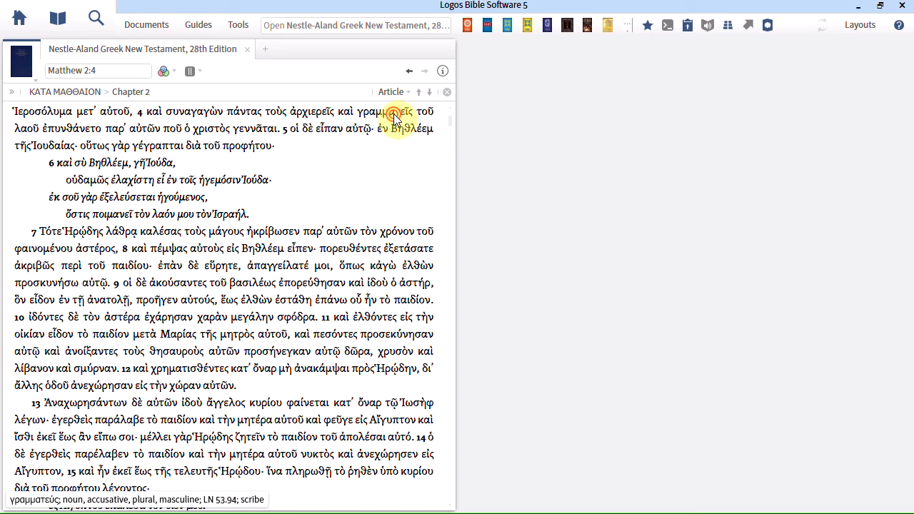
{"action": "double_click", "coordinate": [395, 119]}
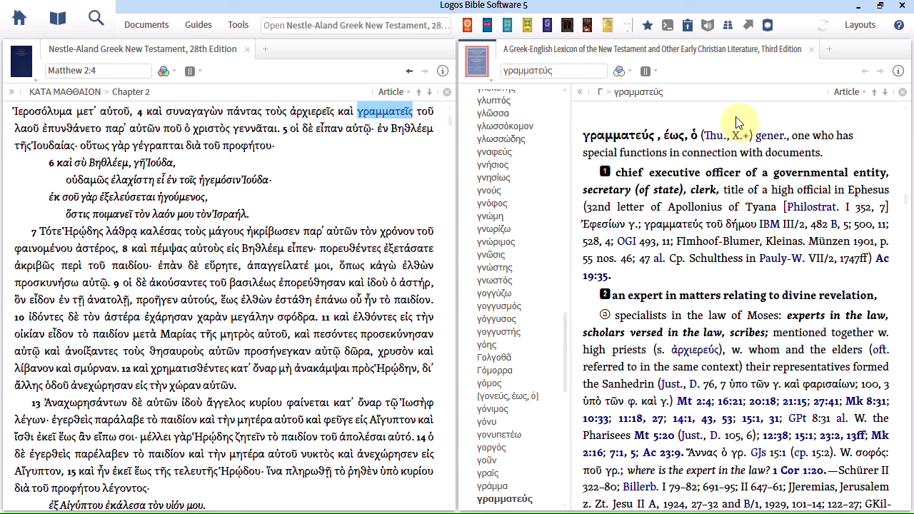
{"action": "left_click", "coordinate": [829, 49]}
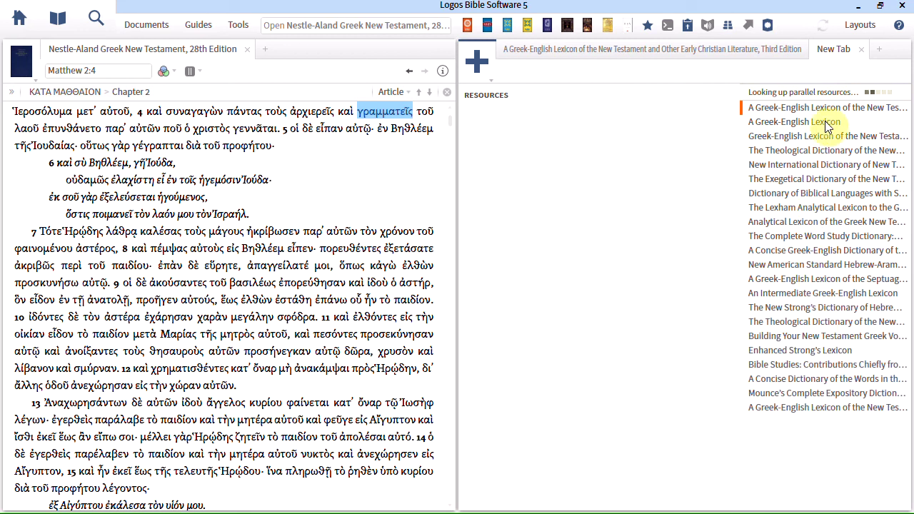
{"action": "mouse_move", "coordinate": [829, 135]}
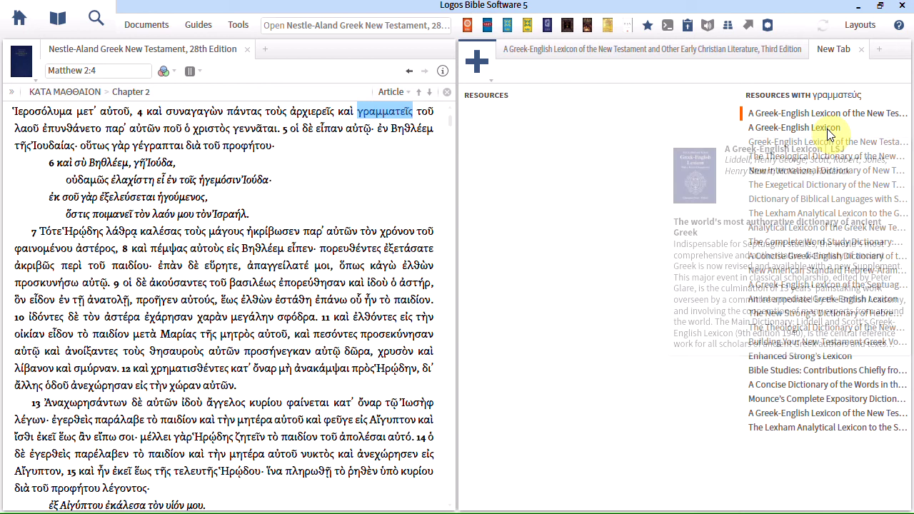
{"action": "left_click", "coordinate": [828, 133]}
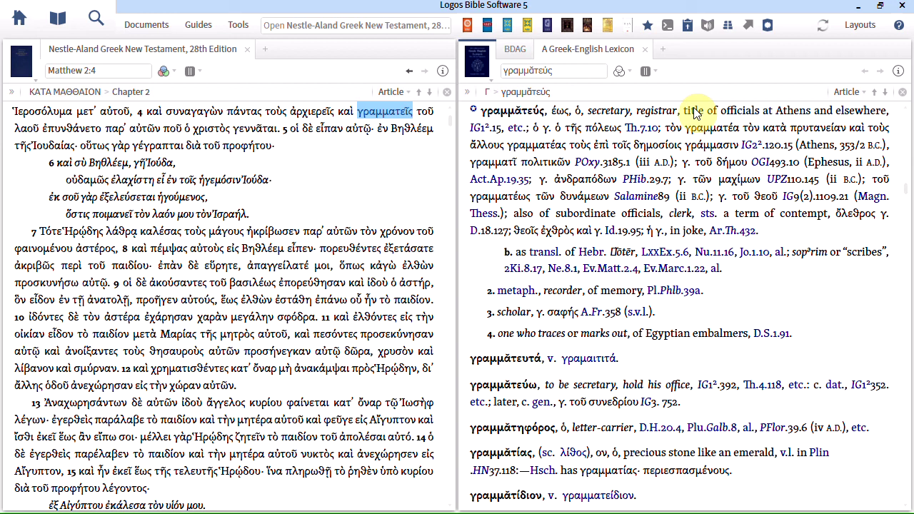
{"action": "left_click", "coordinate": [704, 49]}
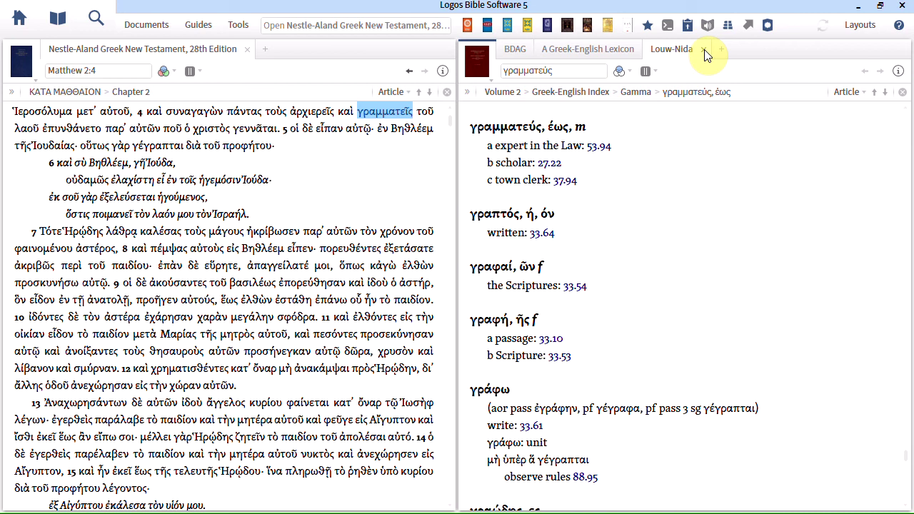
Arrange NA28, BDAG, A Greek-English Lexicon and Louw-Nida in four side-by-side columns and hide BDAG's table of contents
{"action": "left_click", "coordinate": [590, 47]}
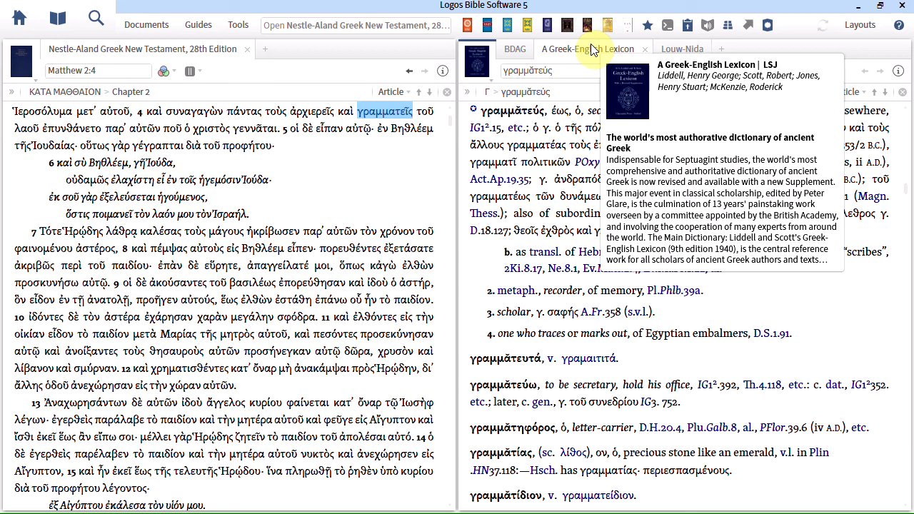
{"action": "left_click", "coordinate": [520, 47]}
{"action": "left_click_drag", "start_coordinate": [348, 215], "coordinate": [355, 404]}
{"action": "left_click_drag", "start_coordinate": [596, 50], "coordinate": [526, 391]}
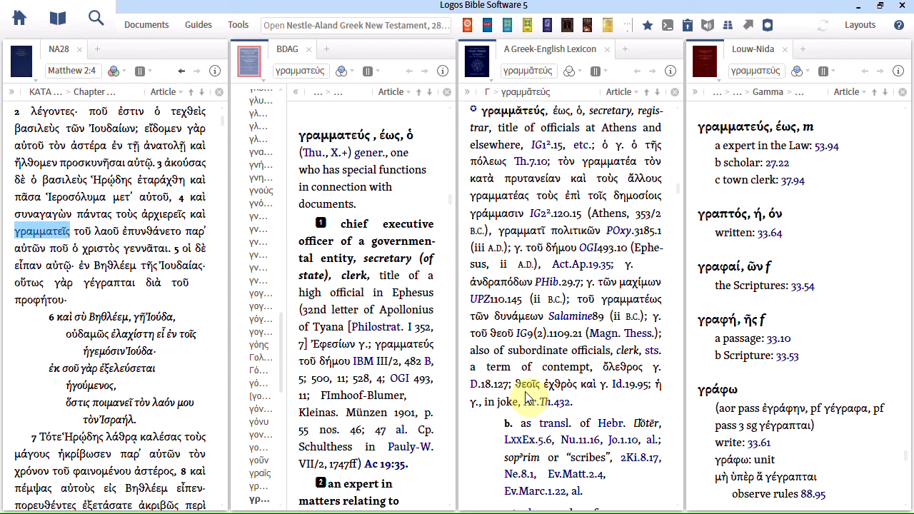
{"action": "left_click", "coordinate": [296, 95]}
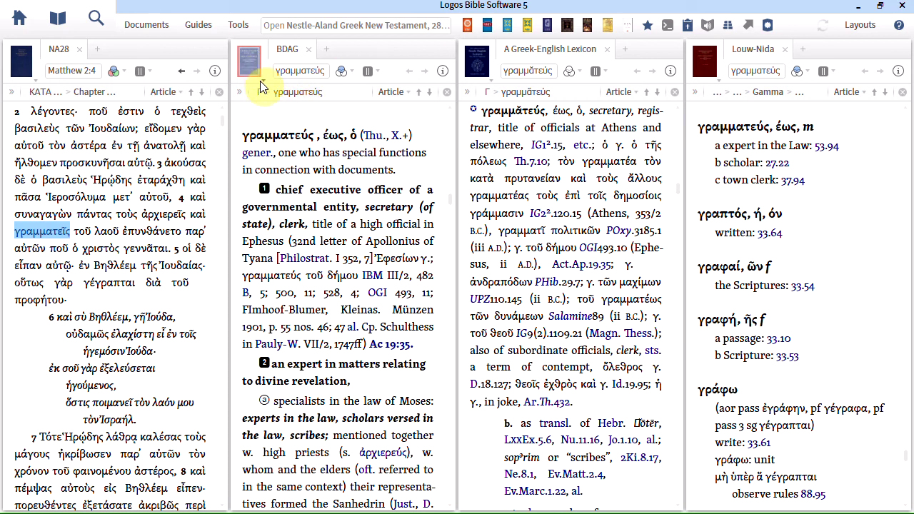
Assign BDAG, A Greek-English Lexicon and Louw-Nida to link set A
{"action": "left_click", "coordinate": [264, 81]}
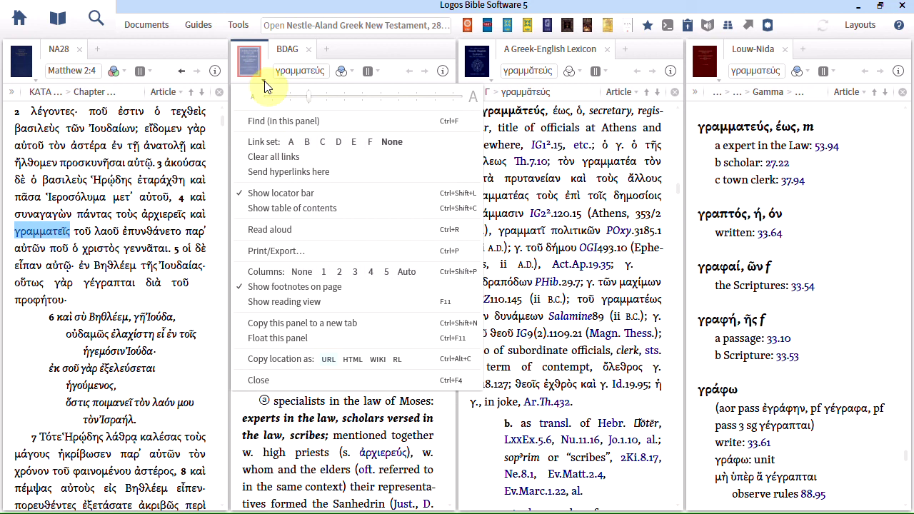
{"action": "left_click", "coordinate": [291, 142]}
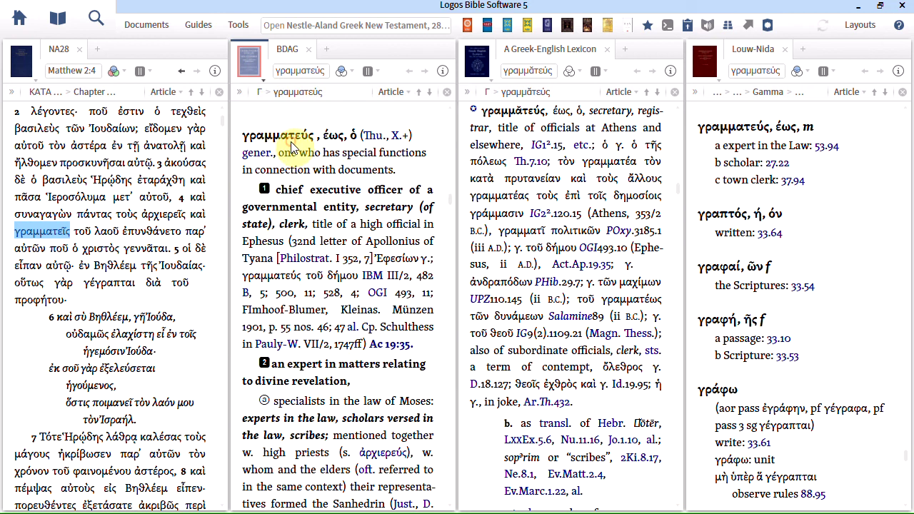
{"action": "left_click", "coordinate": [491, 80]}
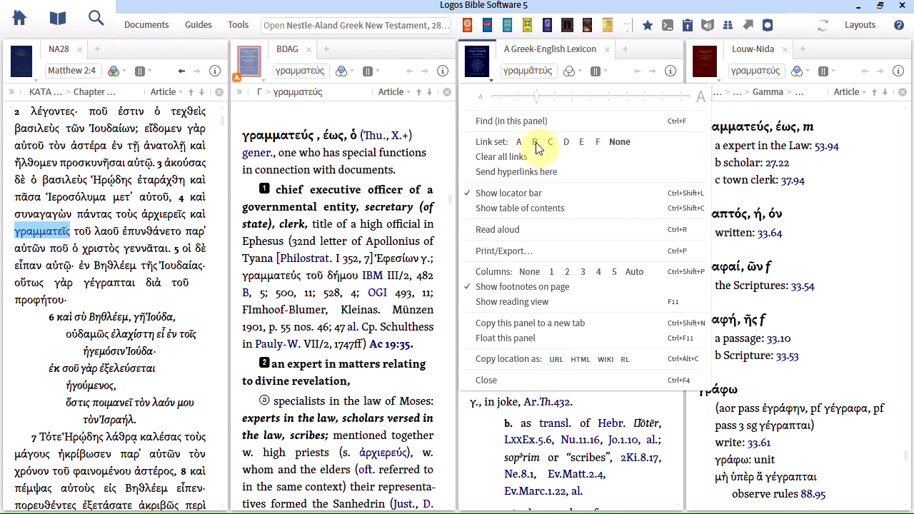
{"action": "left_click", "coordinate": [519, 142]}
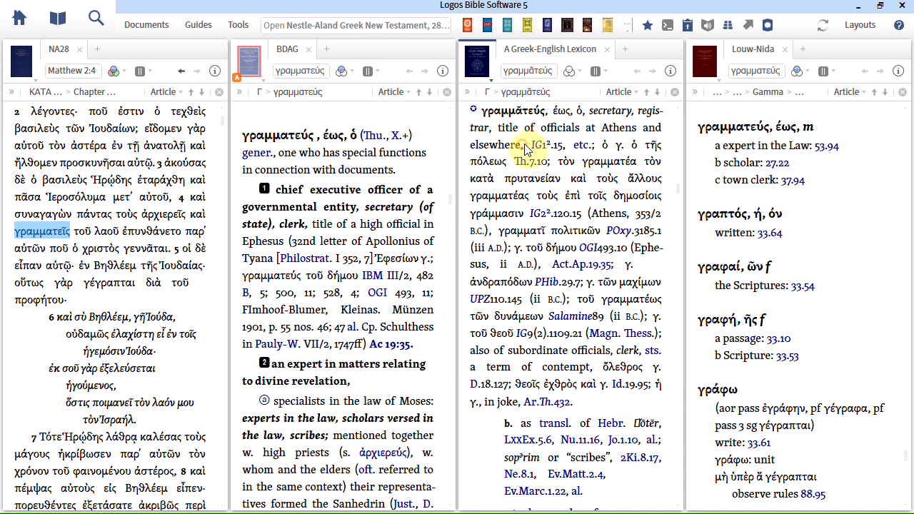
{"action": "left_click", "coordinate": [720, 82]}
{"action": "left_click", "coordinate": [723, 143]}
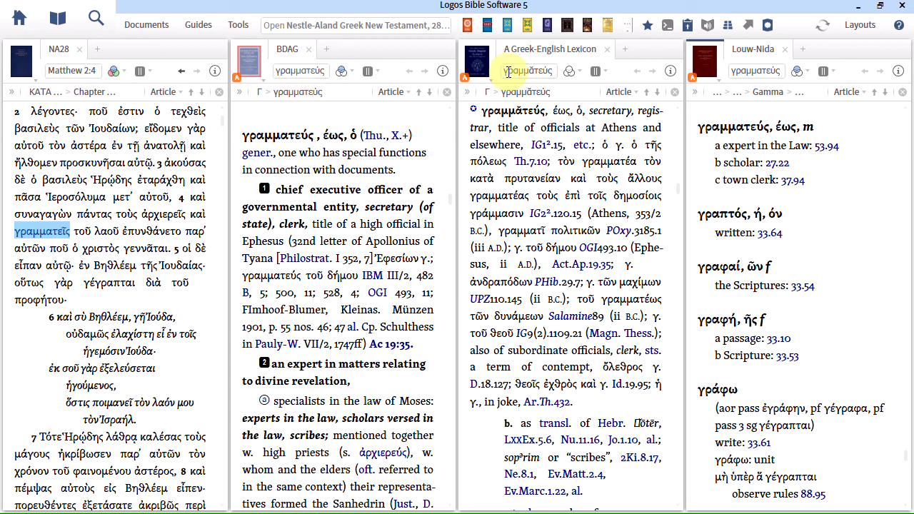
Look up ἀρχιερεῖς in Matthew 2:4 and προσκυνῆσαι in Matthew 2:2 in the linked lexicons
{"action": "left_click", "coordinate": [161, 216]}
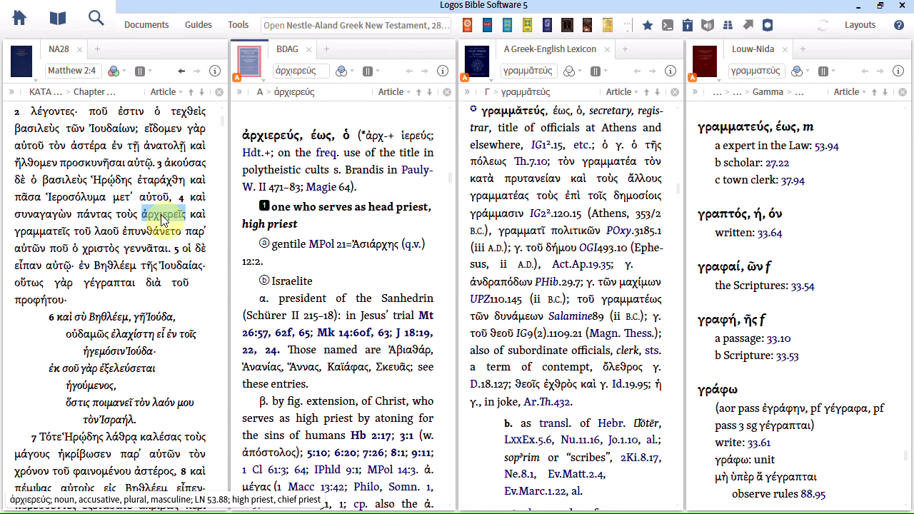
{"action": "left_click", "coordinate": [88, 165]}
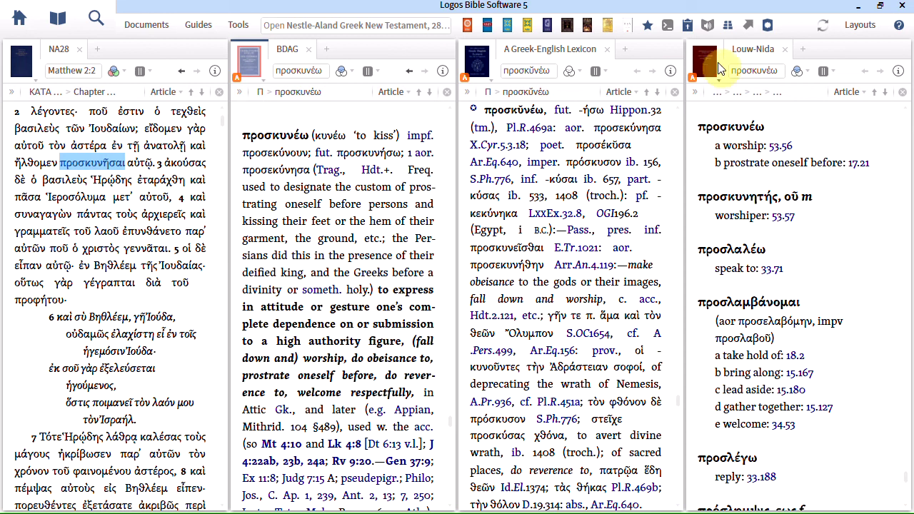
Name the current layout snapshot "Greek Lexicons"
{"action": "left_click", "coordinate": [845, 33]}
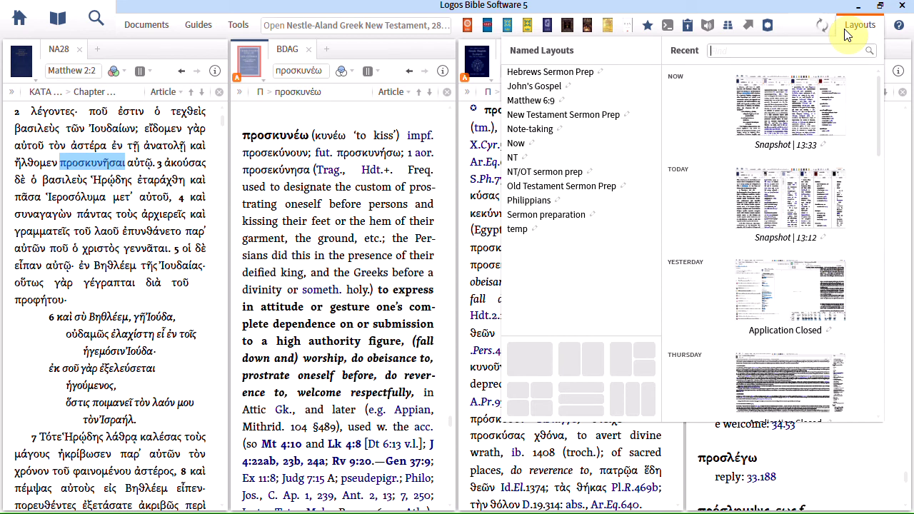
{"action": "left_click", "coordinate": [822, 144]}
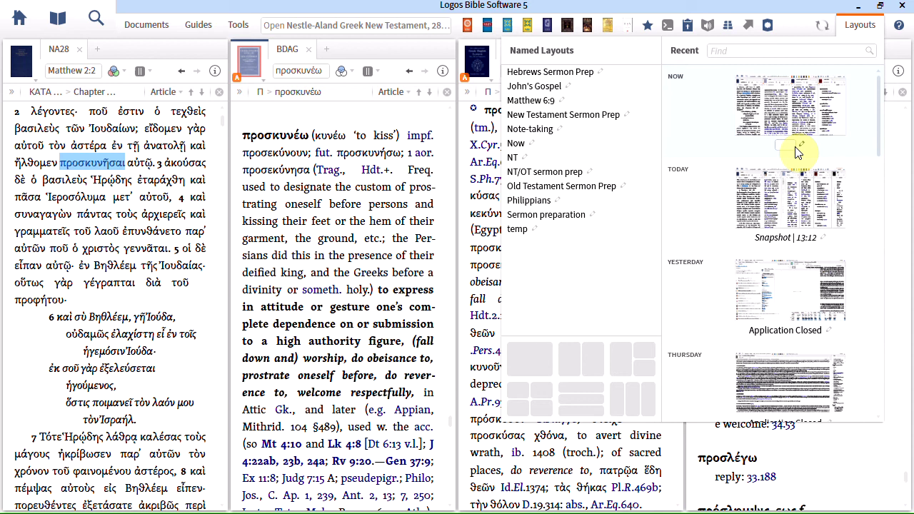
{"action": "type", "text": "Greek Te"}
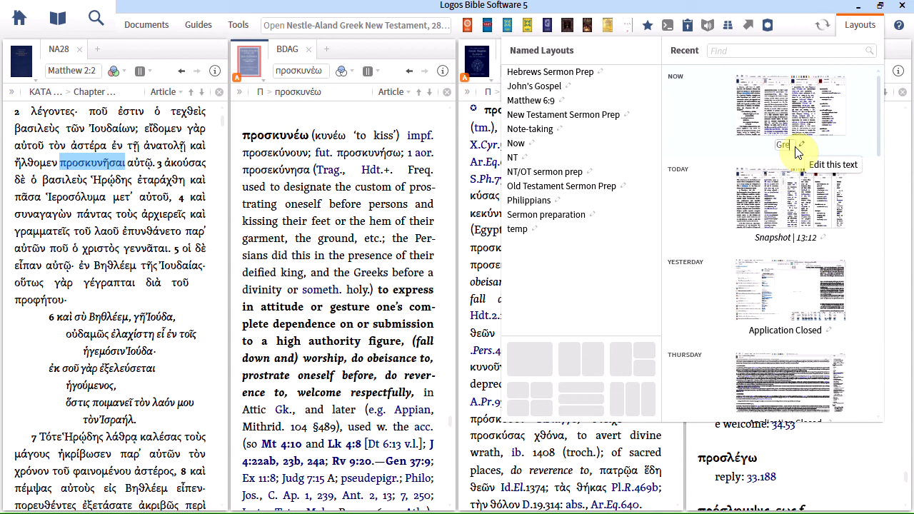
{"action": "key", "text": "BackSpace"}
{"action": "key", "text": "BackSpace"}
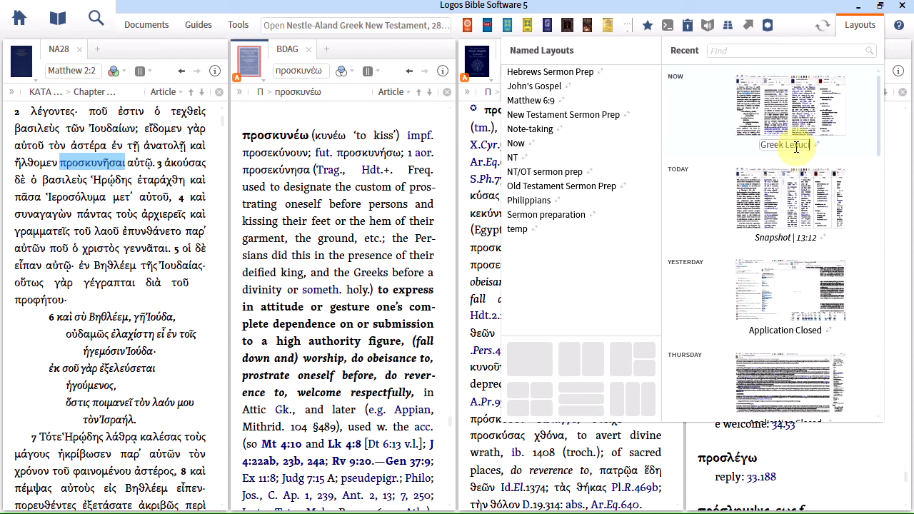
{"action": "type", "text": "Lexicons"}
{"action": "key", "text": "Return"}
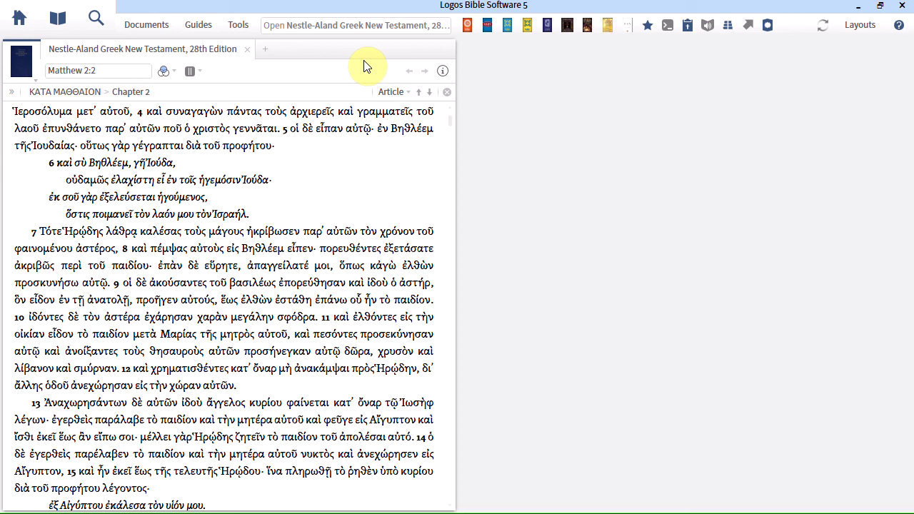
Look up γραμματεῖς from Matthew 2:4 in BDAG, LSJ, Louw-Nida and the Theological Dictionary of the New Testament, and close all those lexicon tabs
{"action": "left_click", "coordinate": [389, 115]}
{"action": "double_click", "coordinate": [389, 114]}
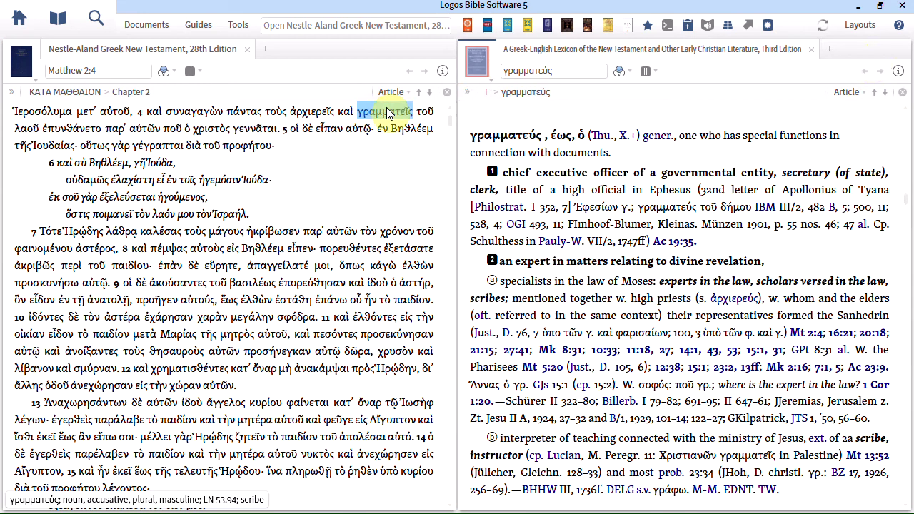
{"action": "left_click", "coordinate": [848, 51]}
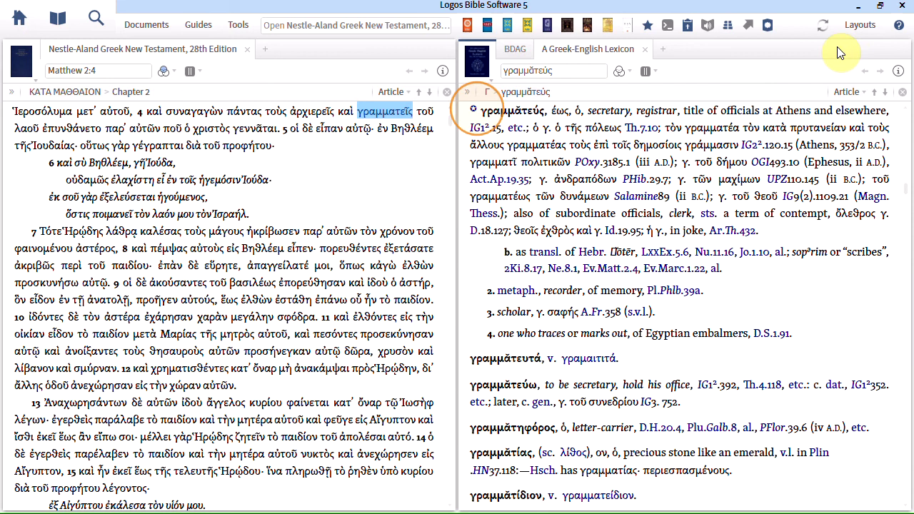
{"action": "left_click", "coordinate": [845, 48]}
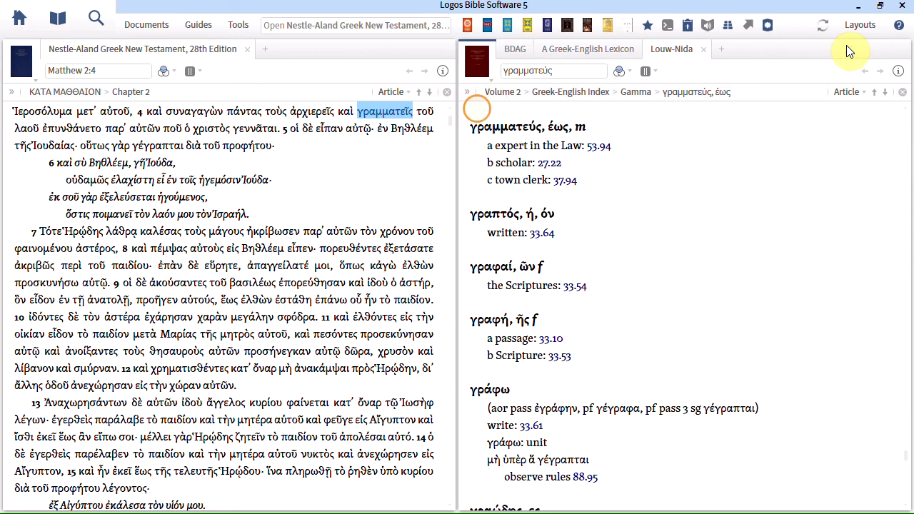
{"action": "left_click", "coordinate": [846, 49]}
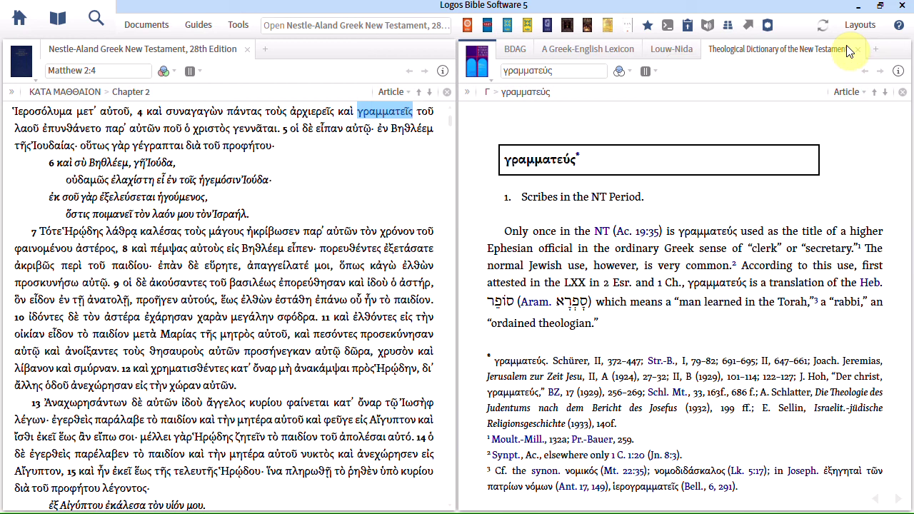
{"action": "right_click", "coordinate": [847, 50]}
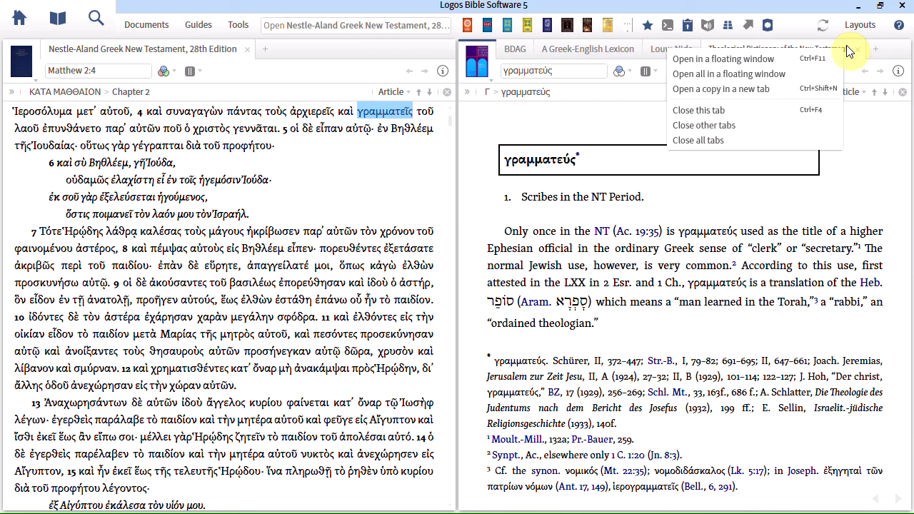
{"action": "left_click", "coordinate": [738, 146]}
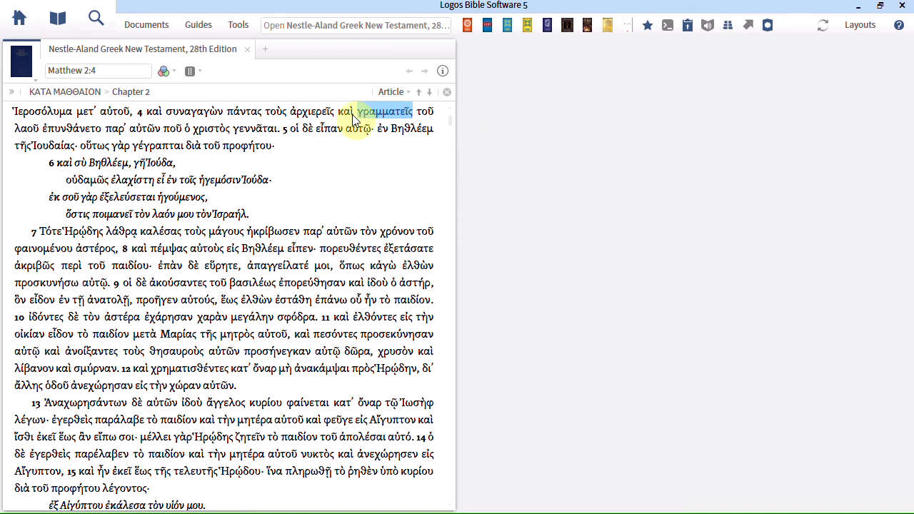
Run a Power Lookup on the lemma γραμματεύς from Matthew 2:4 and open its BDAG entry while browsing the other lexicon excerpts
{"action": "right_click", "coordinate": [384, 119]}
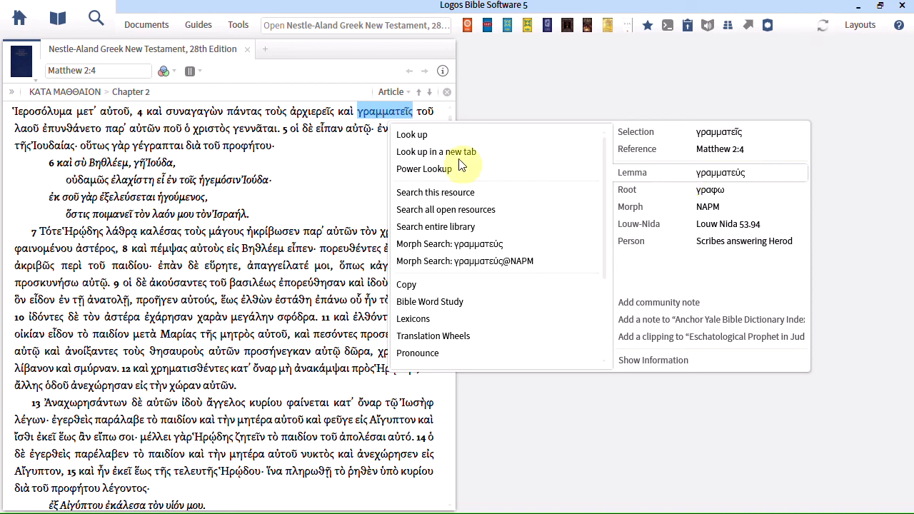
{"action": "left_click", "coordinate": [449, 178]}
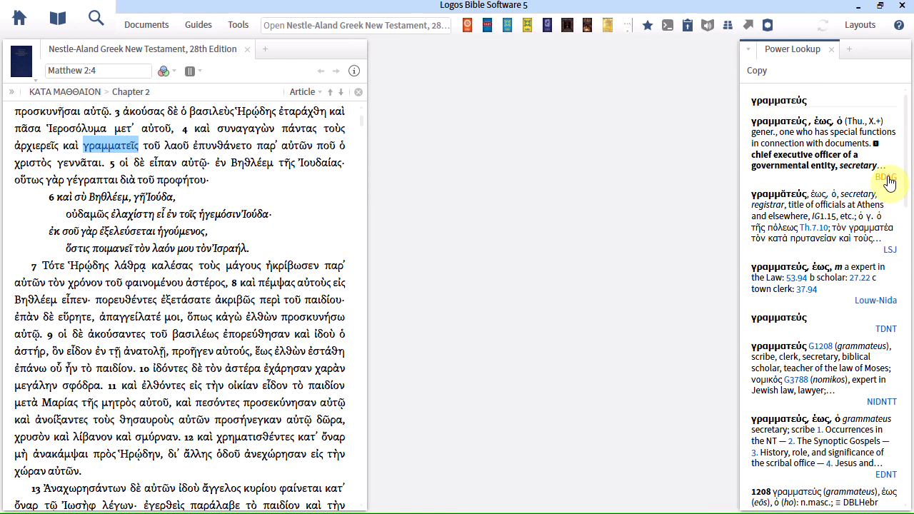
{"action": "left_click", "coordinate": [886, 178]}
{"action": "scroll", "coordinate": [885, 207], "scroll_direction": "down", "scroll_amount": 5}
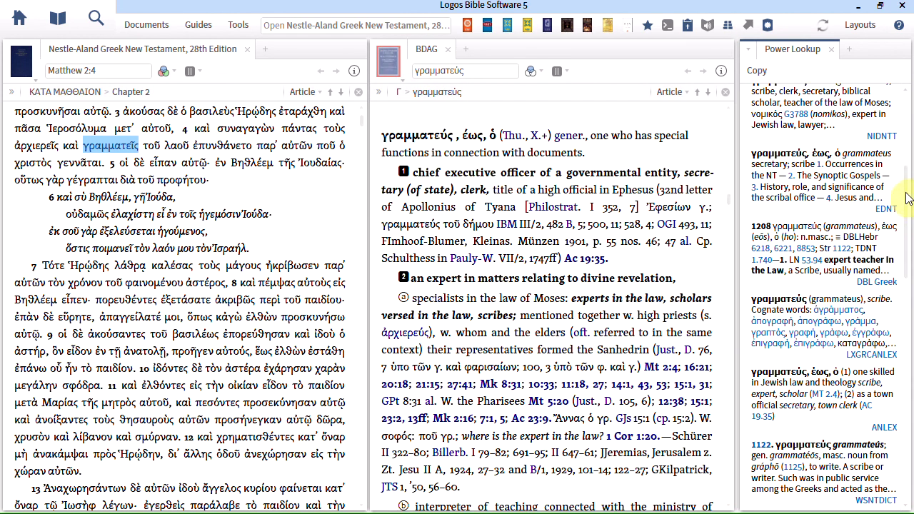
Open the EDNT entry for γραμματεύς from the Power Lookup results and browse the remaining lexicon excerpts
{"action": "left_click", "coordinate": [884, 212]}
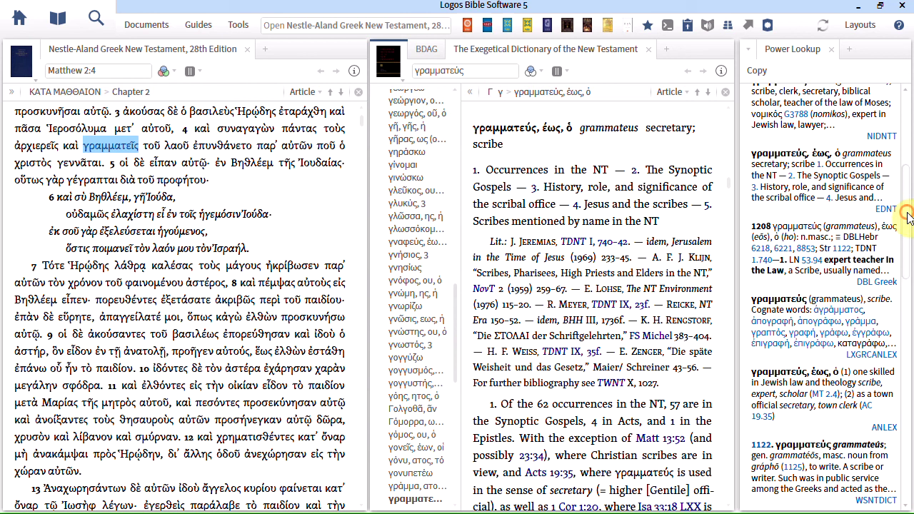
{"action": "left_click_drag", "start_coordinate": [904, 208], "coordinate": [895, 468]}
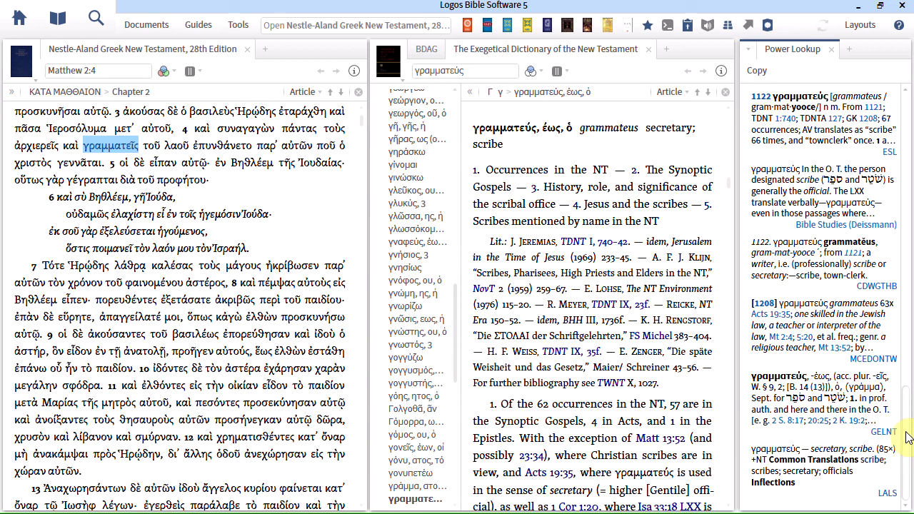
{"action": "left_click_drag", "start_coordinate": [907, 437], "coordinate": [912, 117]}
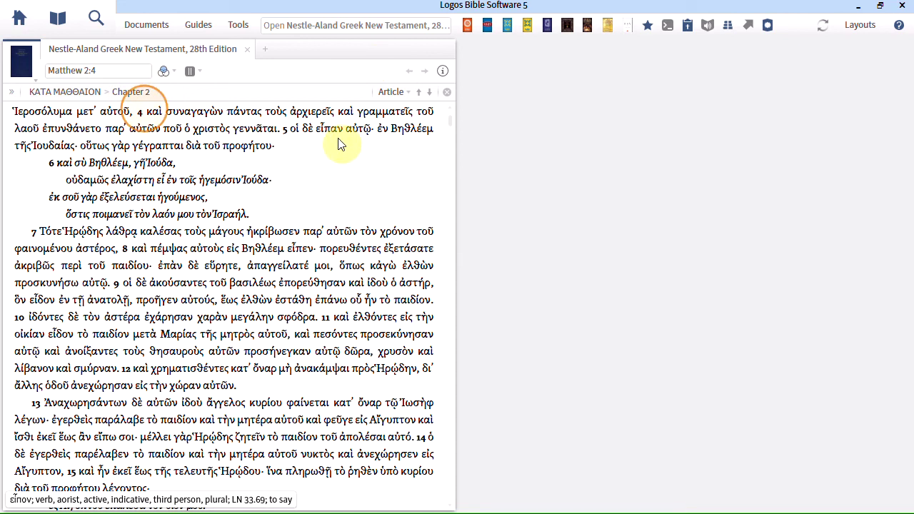
Run the Lexicons guide on the lemma of γραμματεῖς in Matthew 2:4, expand its full lexicon list and open the EDNT entry
{"action": "right_click", "coordinate": [379, 111]}
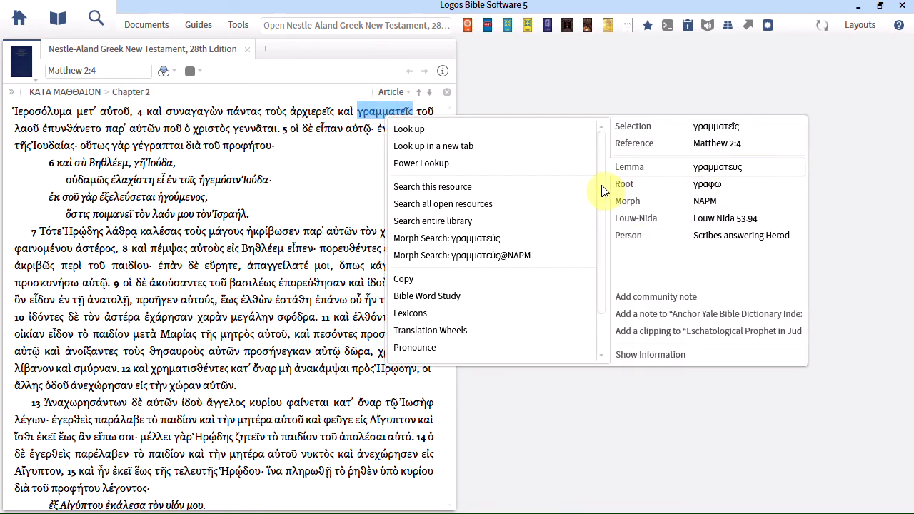
{"action": "left_click", "coordinate": [425, 315]}
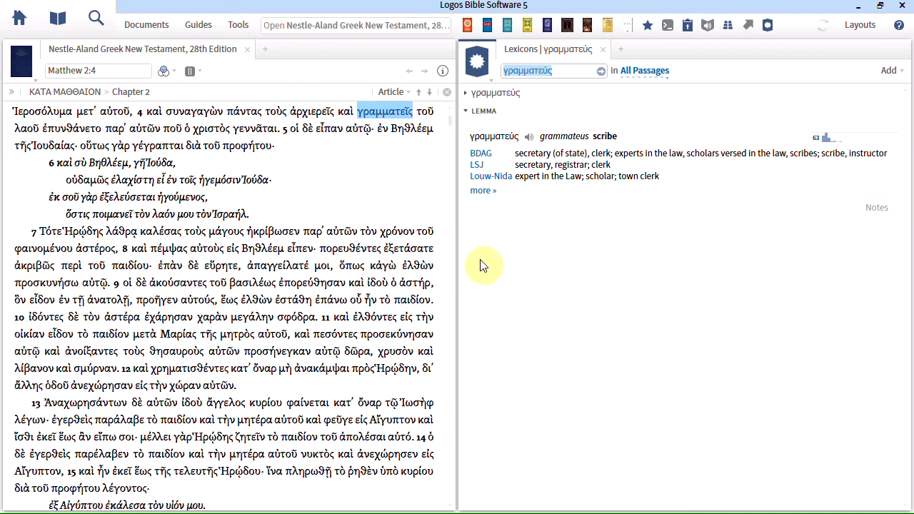
{"action": "left_click", "coordinate": [492, 191]}
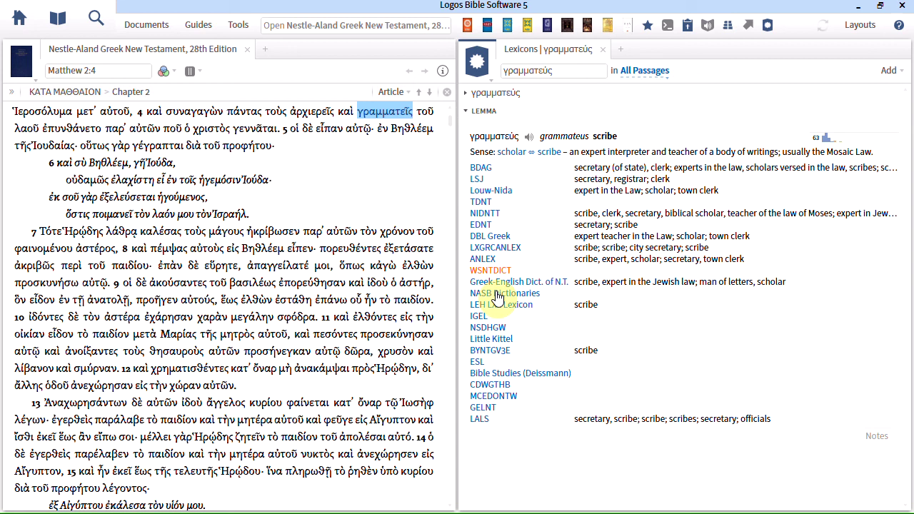
{"action": "left_click", "coordinate": [483, 226]}
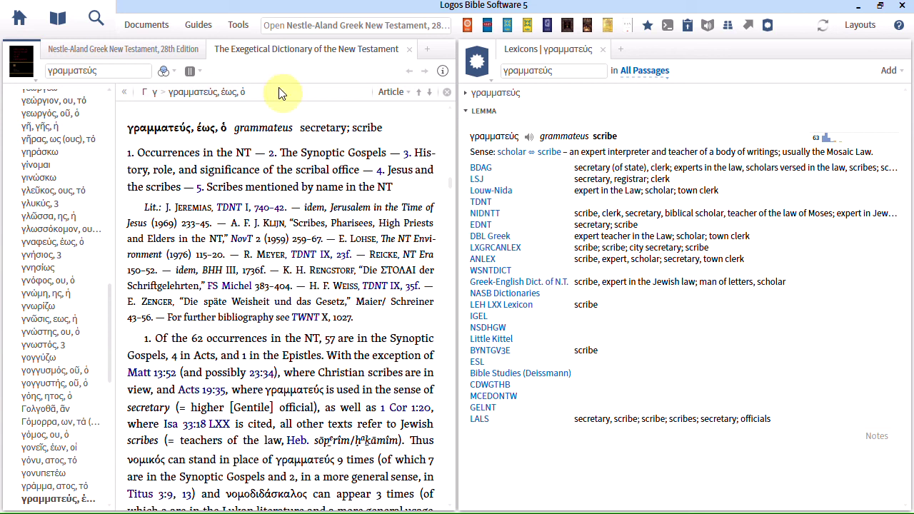
Create a new guide template of type Bible word containing only the Lemma section
{"action": "left_click", "coordinate": [200, 29]}
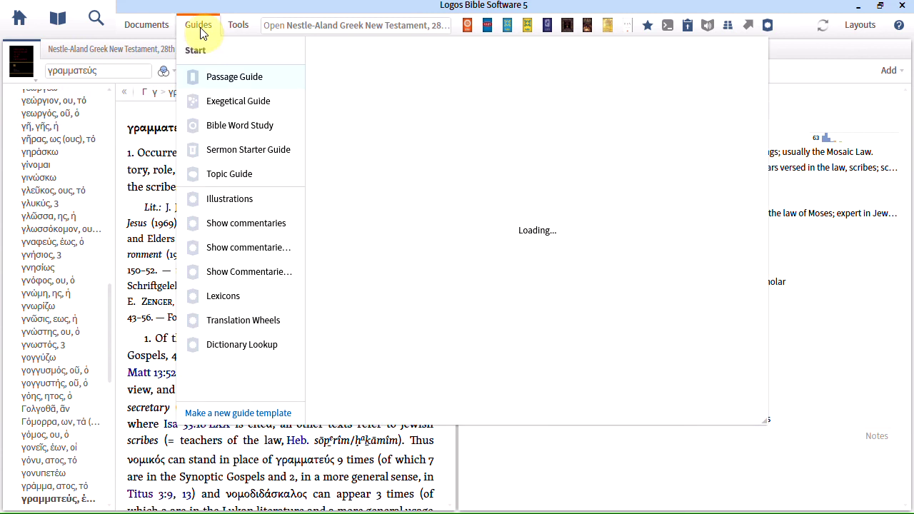
{"action": "left_click", "coordinate": [261, 415]}
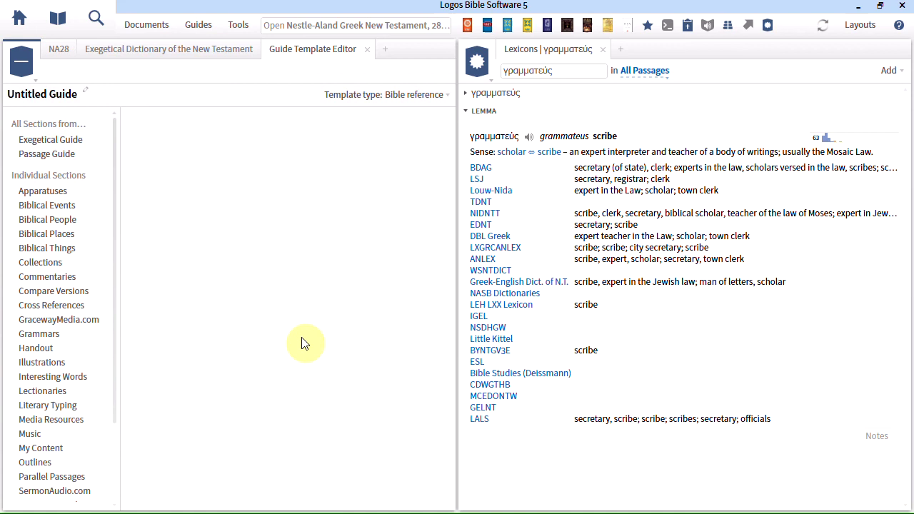
{"action": "left_click", "coordinate": [444, 95]}
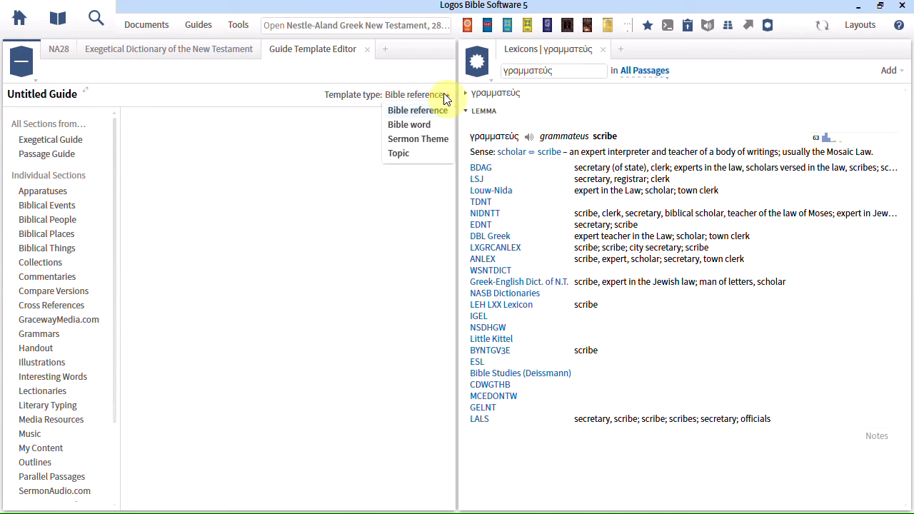
{"action": "left_click", "coordinate": [430, 125]}
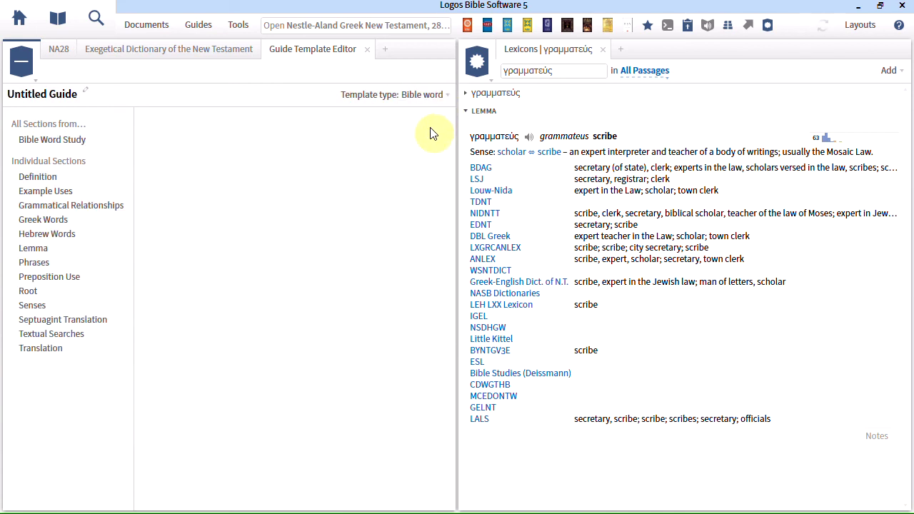
{"action": "left_click", "coordinate": [34, 250]}
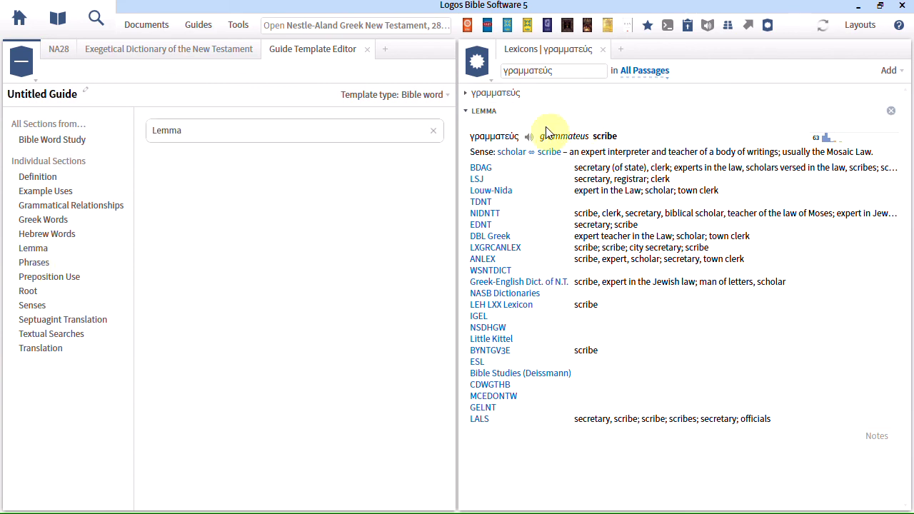
Name the new guide template "Lemma lookup"
{"action": "left_click", "coordinate": [84, 91]}
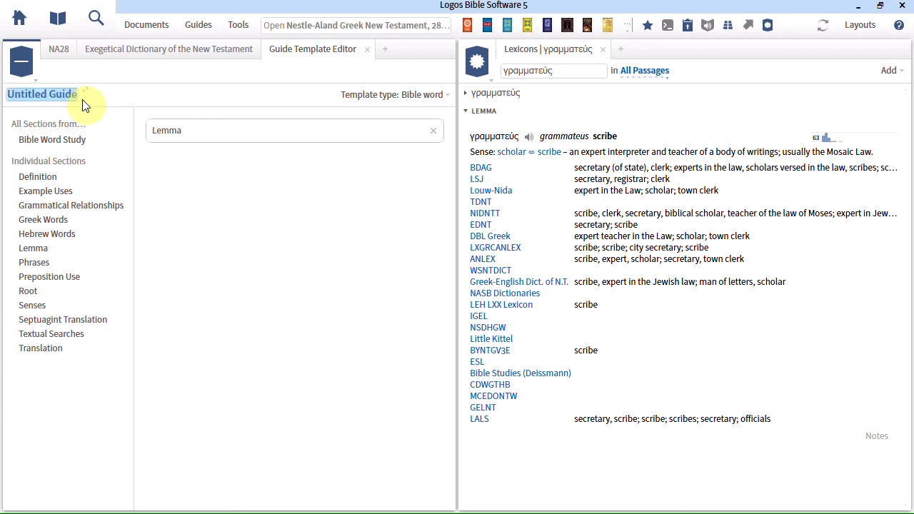
{"action": "type", "text": "Lemma"}
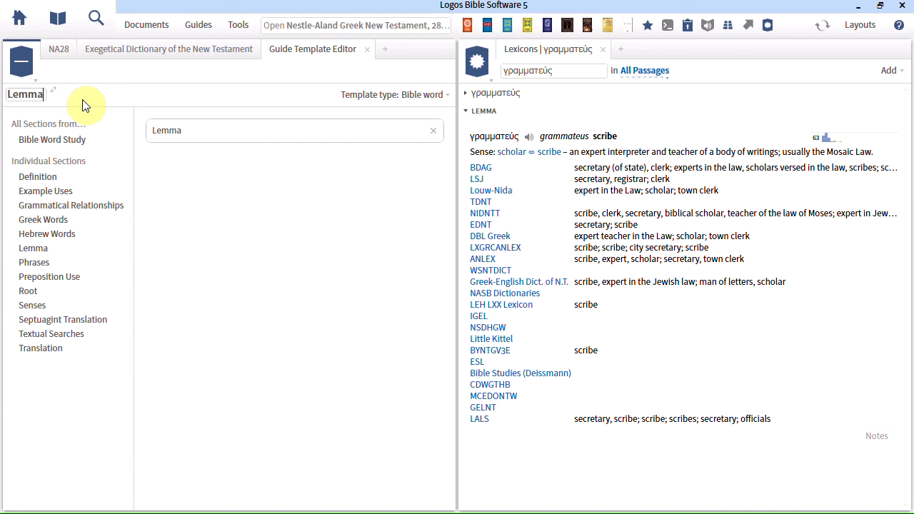
{"action": "type", "text": " lookup"}
{"action": "key", "text": "Return"}
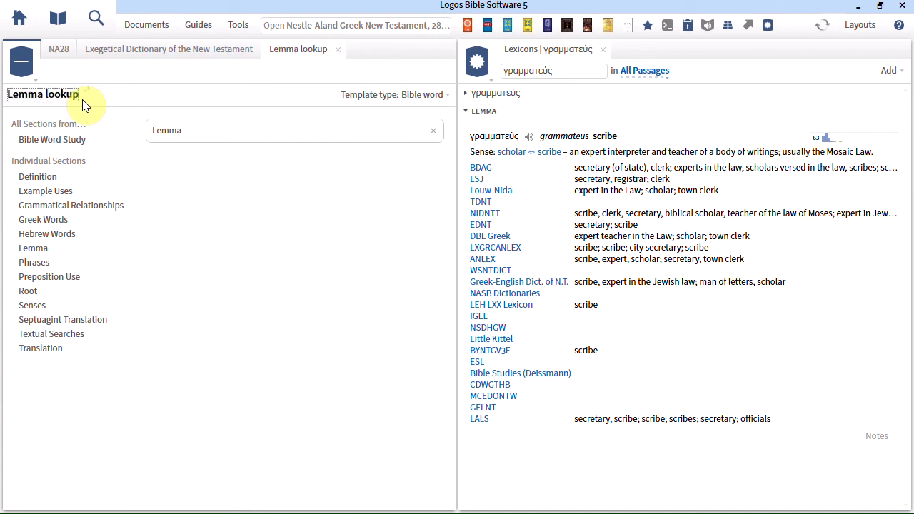
Run the custom Lemma lookup guide on the lemma γραμματεύς from Matthew 2:4 in the Greek New Testament
{"action": "left_click", "coordinate": [59, 49]}
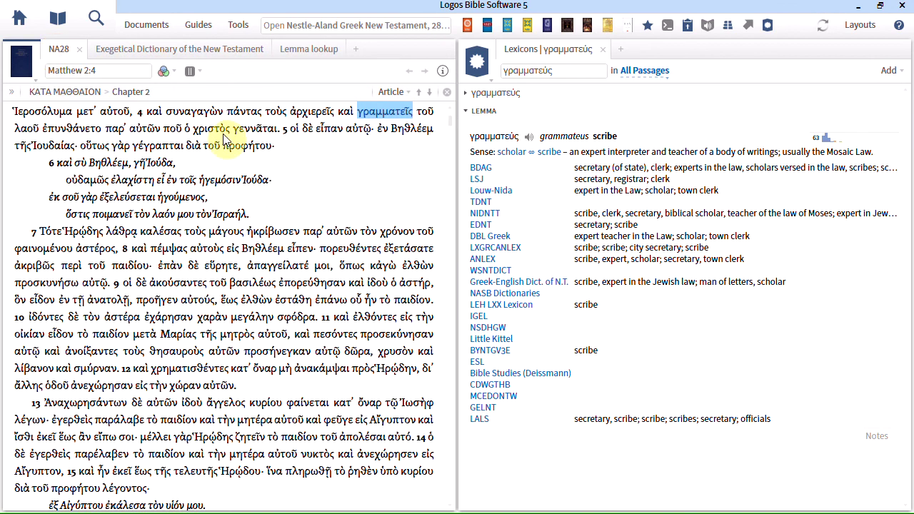
{"action": "right_click", "coordinate": [389, 119]}
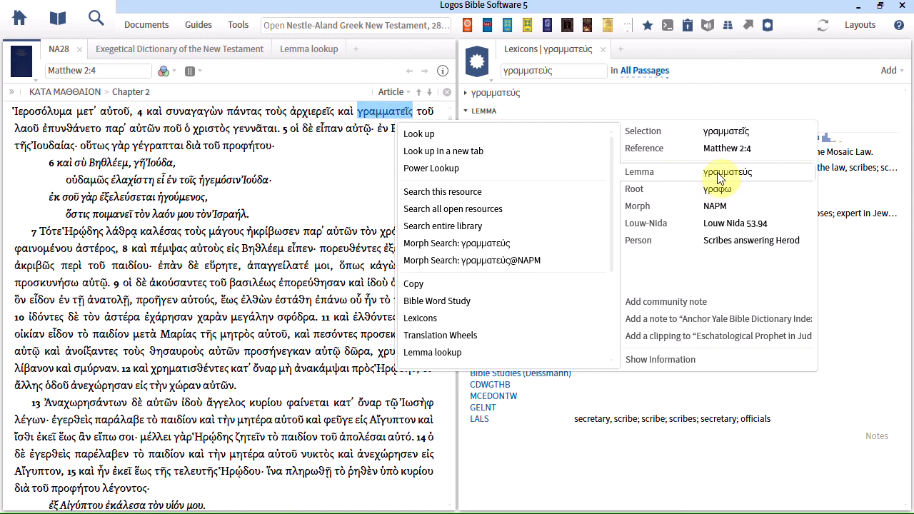
{"action": "scroll", "coordinate": [500, 235], "scroll_direction": "down", "scroll_amount": 2}
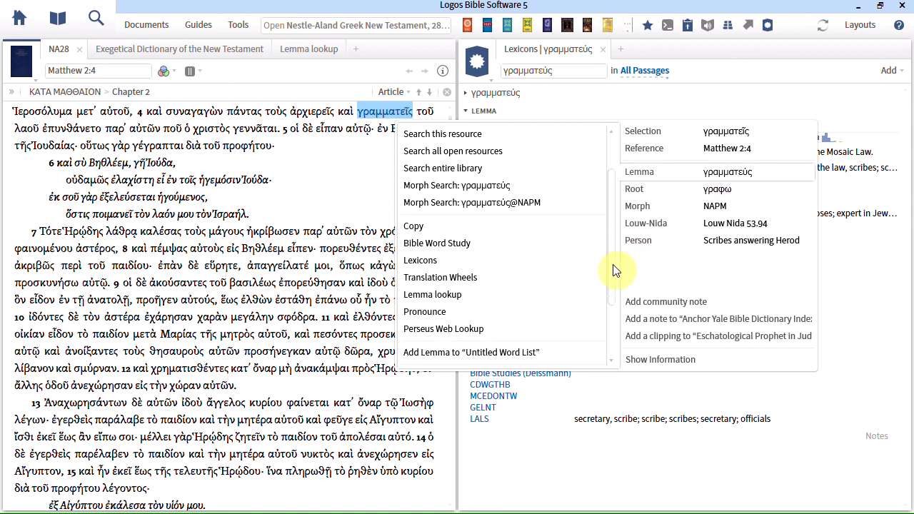
{"action": "left_click", "coordinate": [446, 300]}
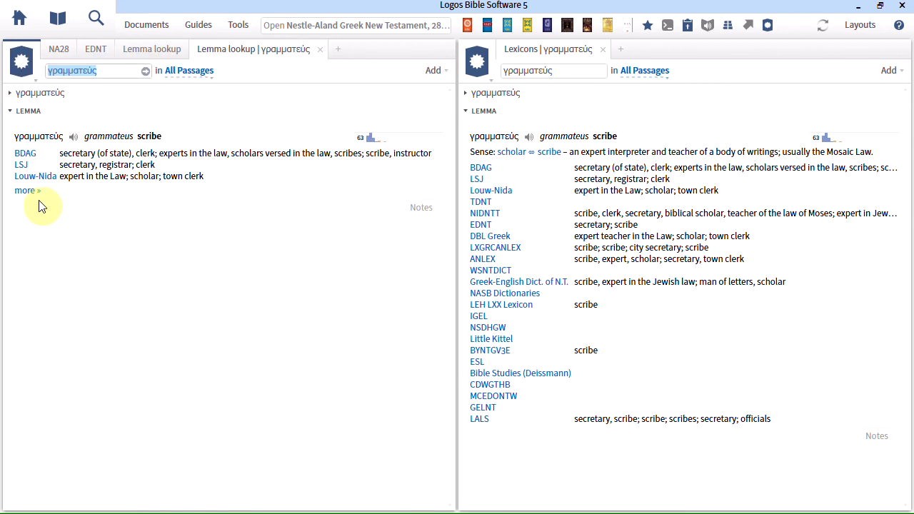